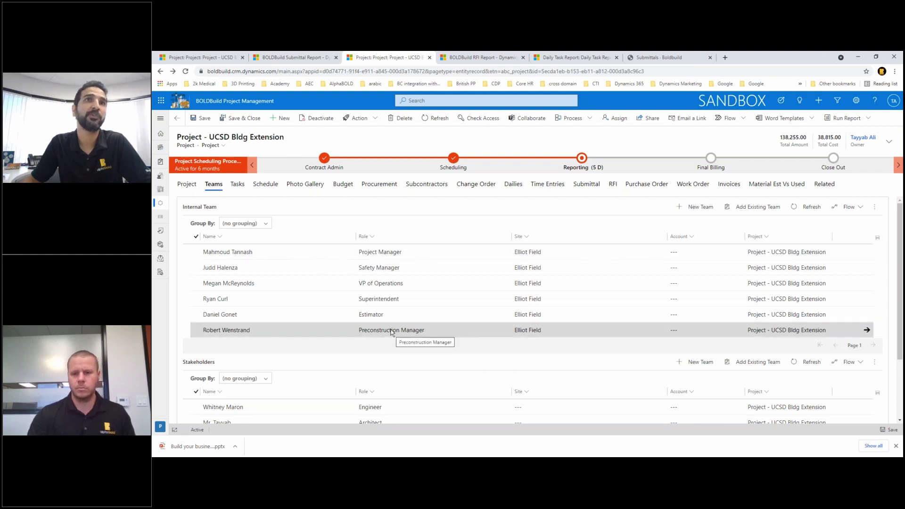
# Step: Examine the names and roles in the project's internal team and stakeholder lists
pyautogui.click(306, 267)
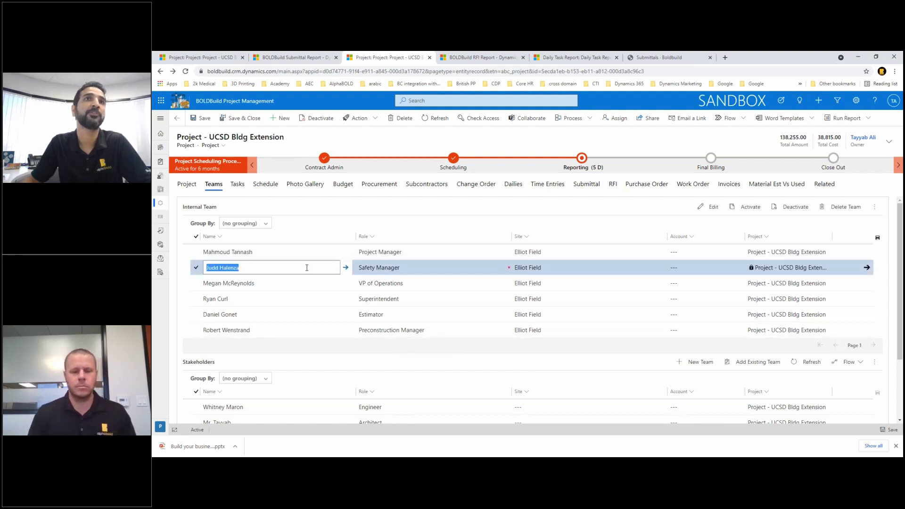
pyautogui.click(396, 219)
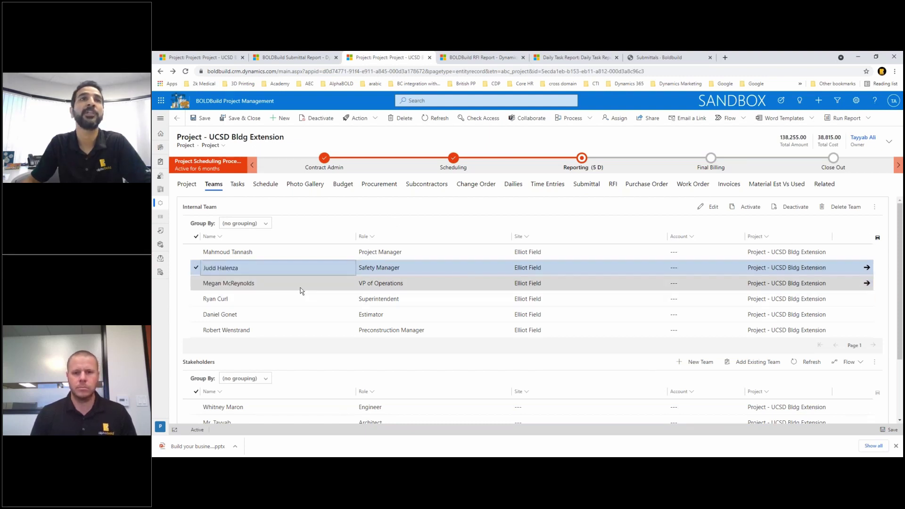
pyautogui.scroll(-2, 320, 337)
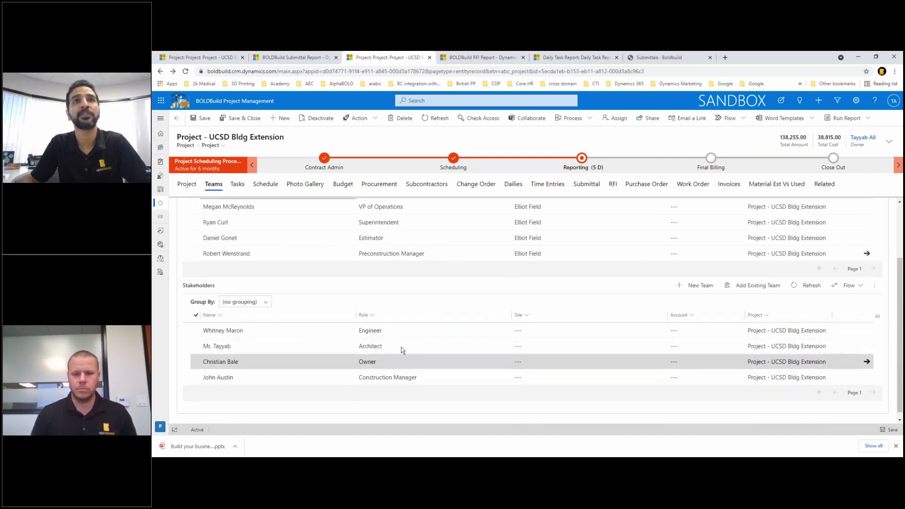
pyautogui.scroll(2, 431, 352)
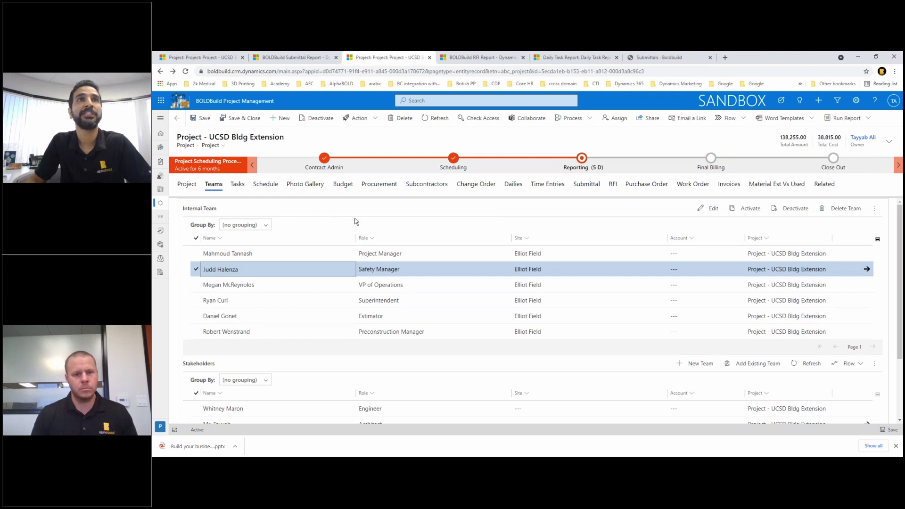
# Step: View the project's task list, select all tasks and clear the selection again
pyautogui.click(237, 184)
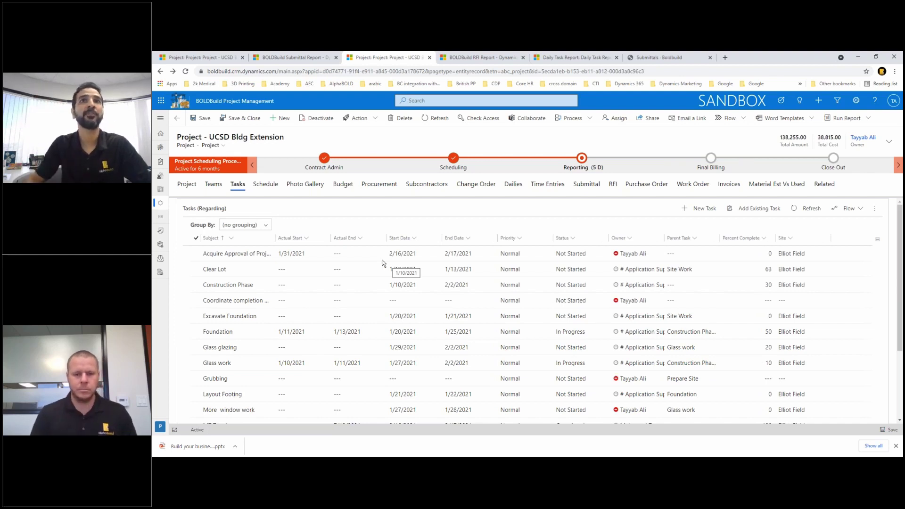
pyautogui.click(195, 238)
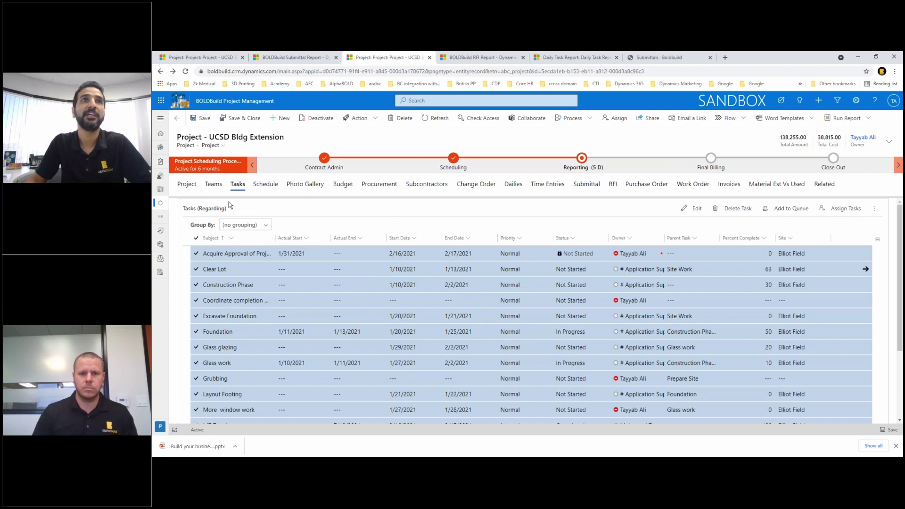
pyautogui.click(196, 238)
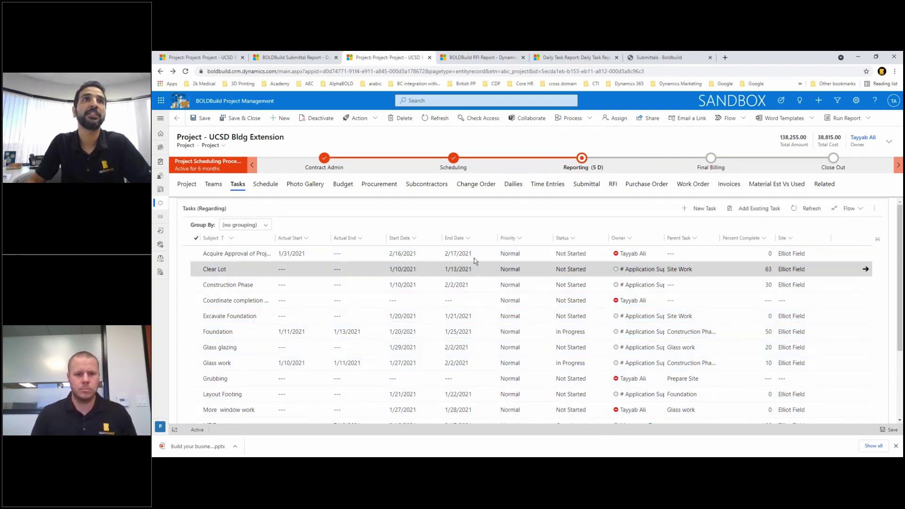
# Step: Expand the project schedule to full screen and add a new task named "Window Work"
pyautogui.click(265, 184)
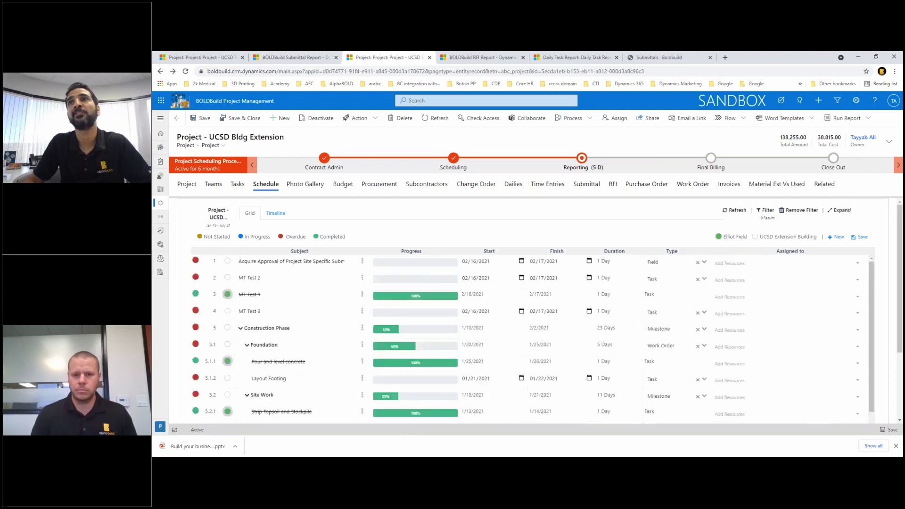
pyautogui.click(846, 211)
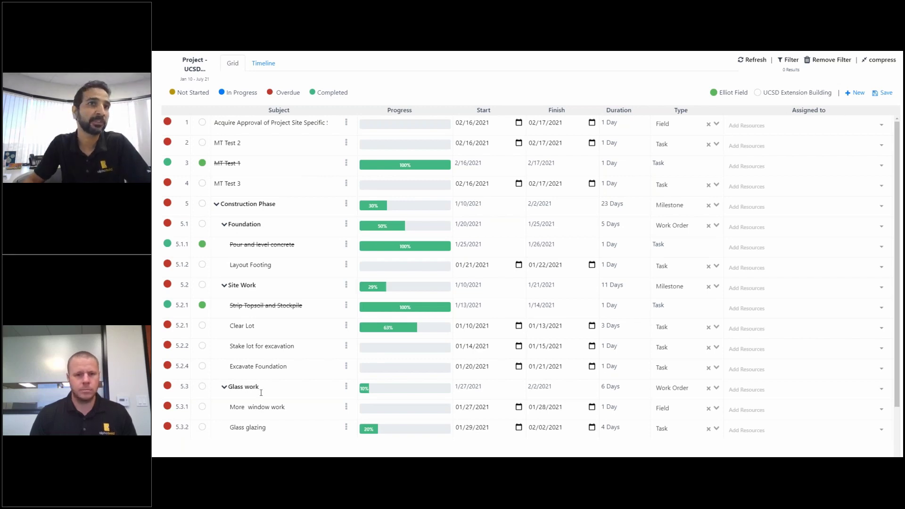
pyautogui.click(854, 93)
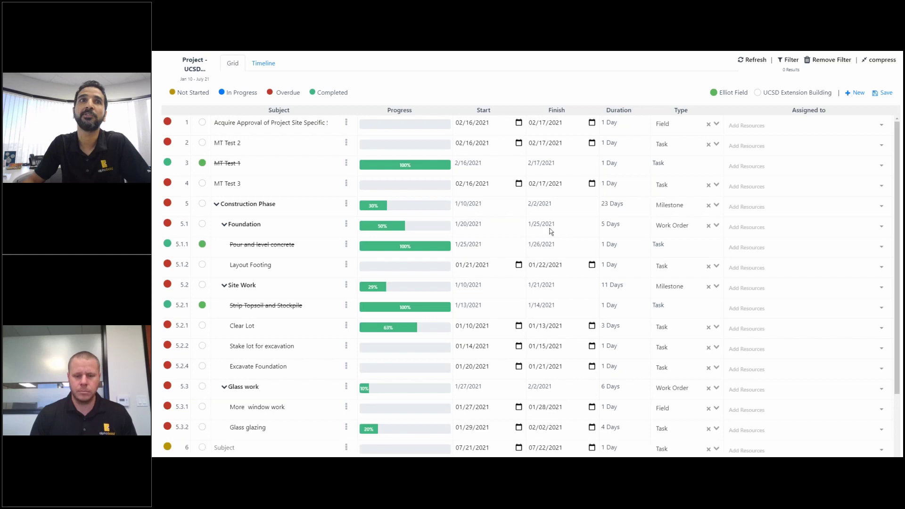
pyautogui.click(235, 444)
pyautogui.write('Window Work')
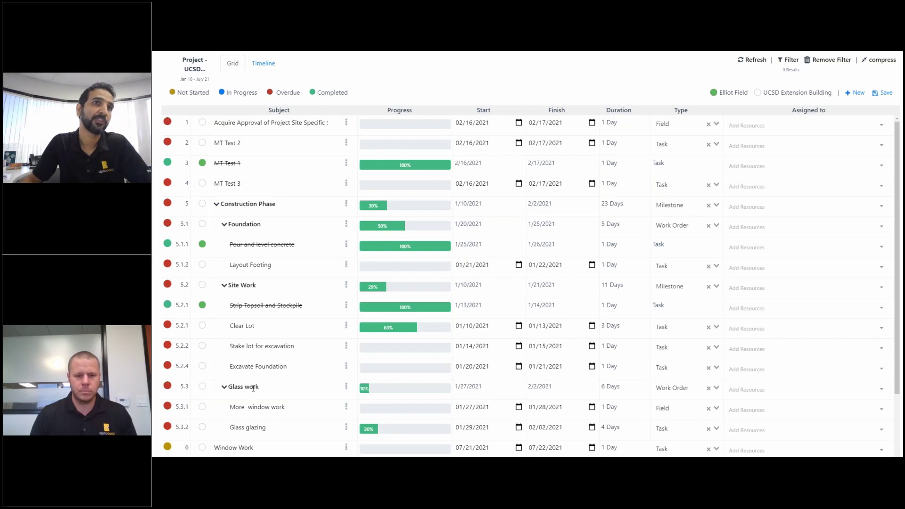
# Step: Demote the Window Work task two levels to make it a subtask of Glass work
pyautogui.click(347, 447)
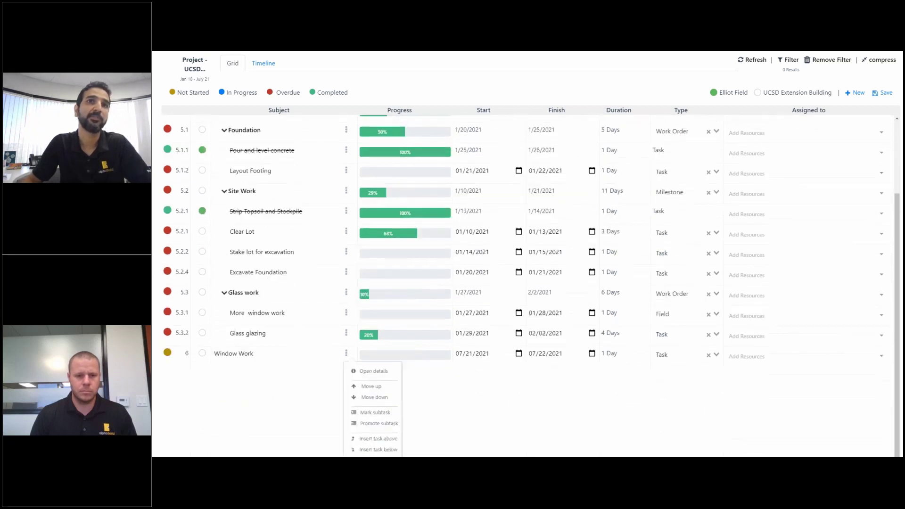
pyautogui.click(375, 412)
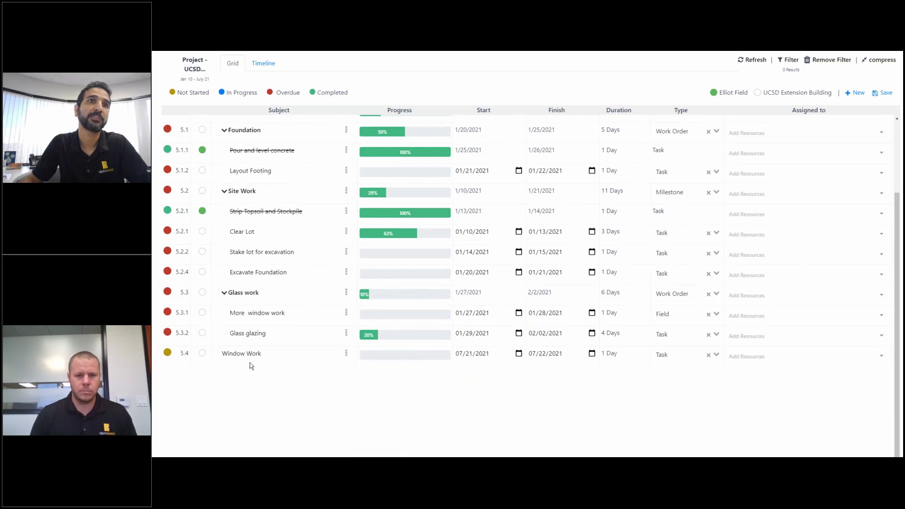
pyautogui.click(346, 353)
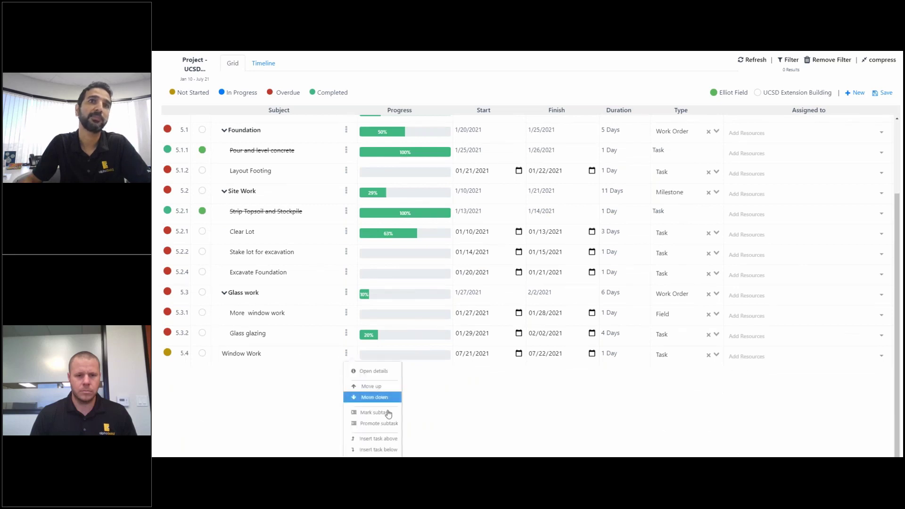
pyautogui.click(373, 411)
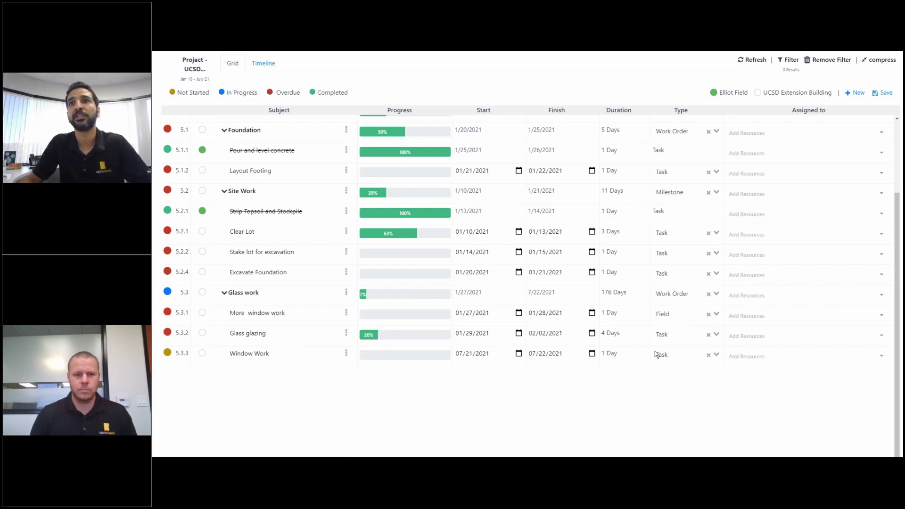
# Step: Check the type choices for the Window Work task, keeping its type as Task
pyautogui.click(716, 355)
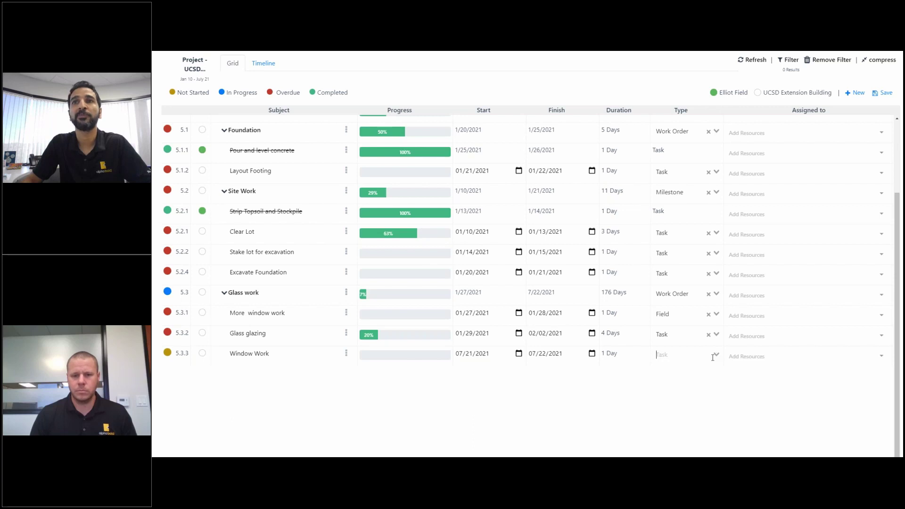
pyautogui.click(662, 353)
pyautogui.click(788, 395)
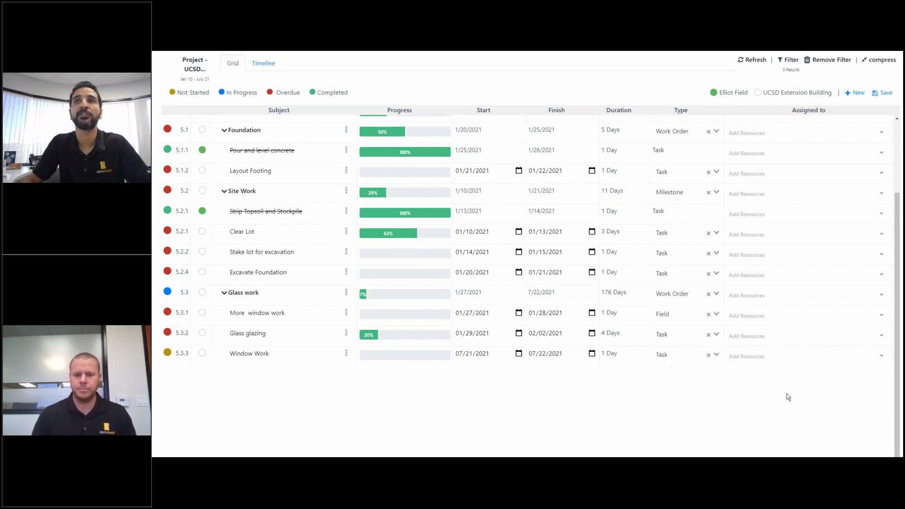
# Step: Schedule Window Work from 09/07/2021 to 09/10/2021 and assign a person from the resource list to it
pyautogui.click(592, 353)
pyautogui.click(604, 366)
pyautogui.click(605, 367)
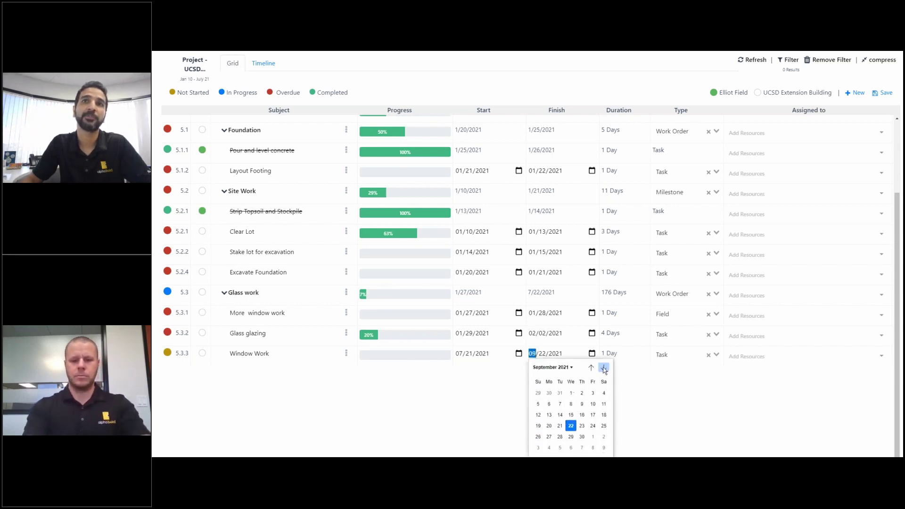
pyautogui.click(592, 404)
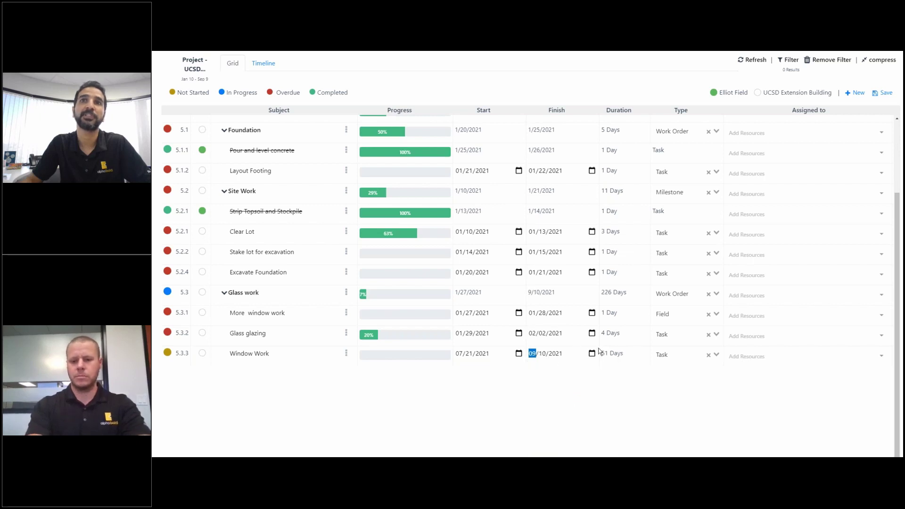
pyautogui.click(518, 354)
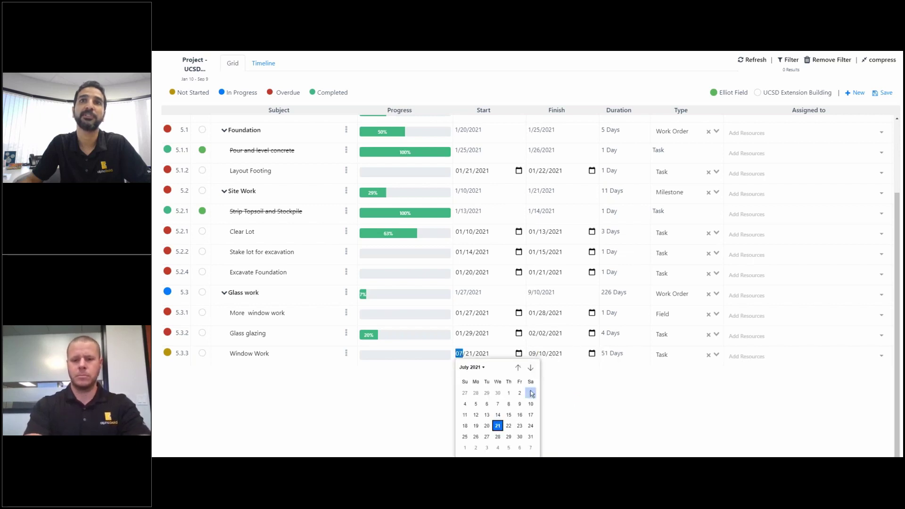
pyautogui.click(530, 367)
pyautogui.click(530, 367)
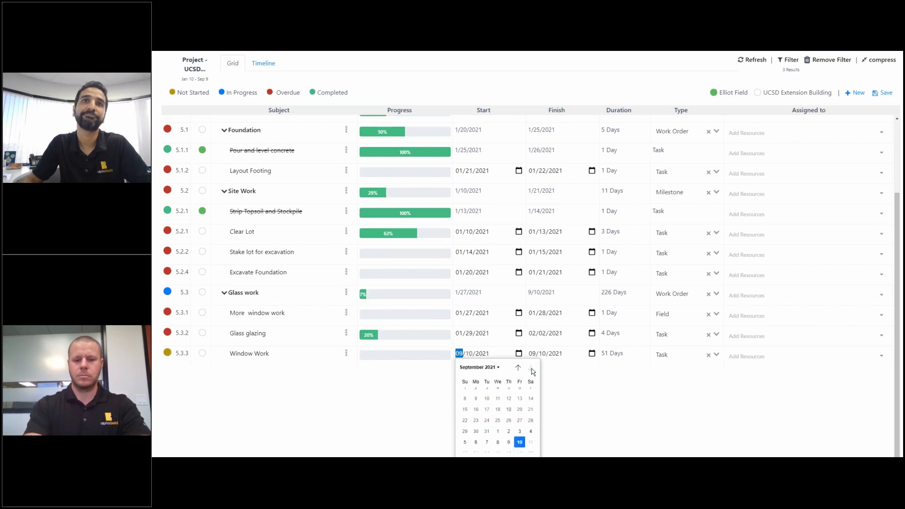
pyautogui.click(486, 404)
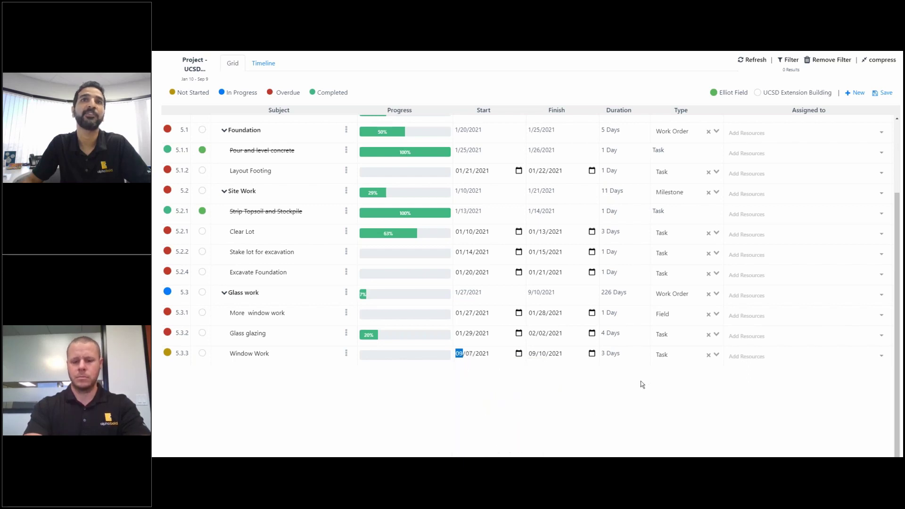
pyautogui.click(829, 357)
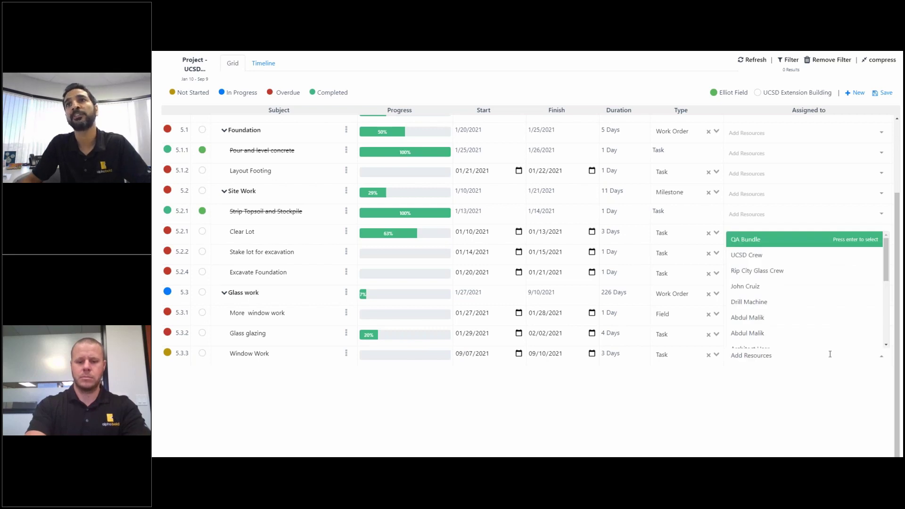
pyautogui.click(777, 286)
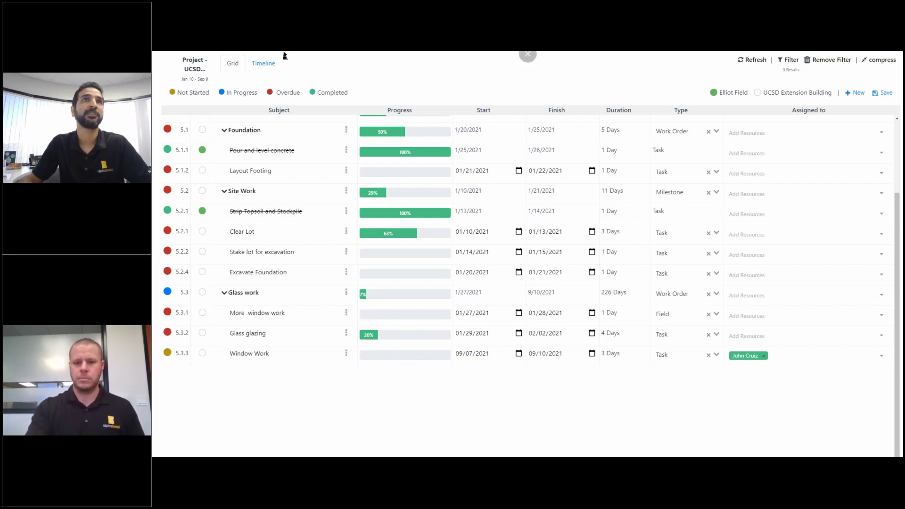
# Step: View the schedule as a timeline at quarter scale and locate the Window Work bar
pyautogui.click(267, 63)
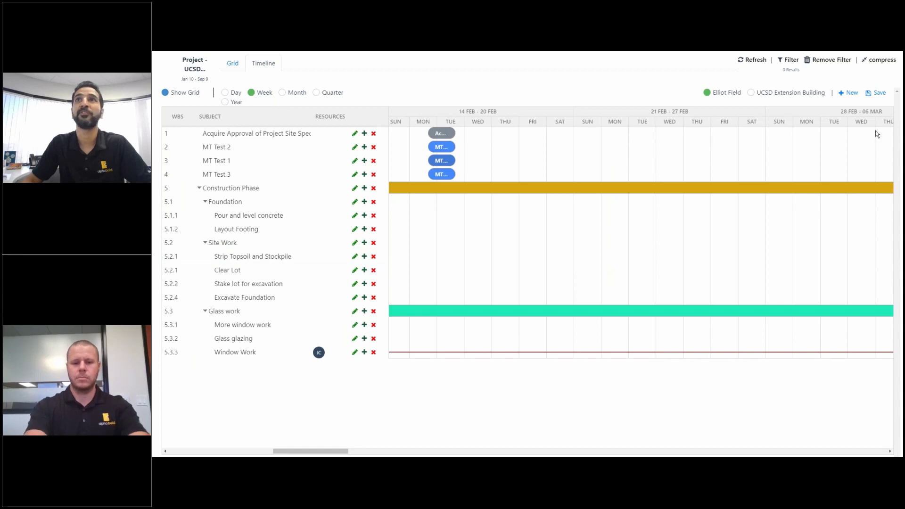
pyautogui.click(317, 92)
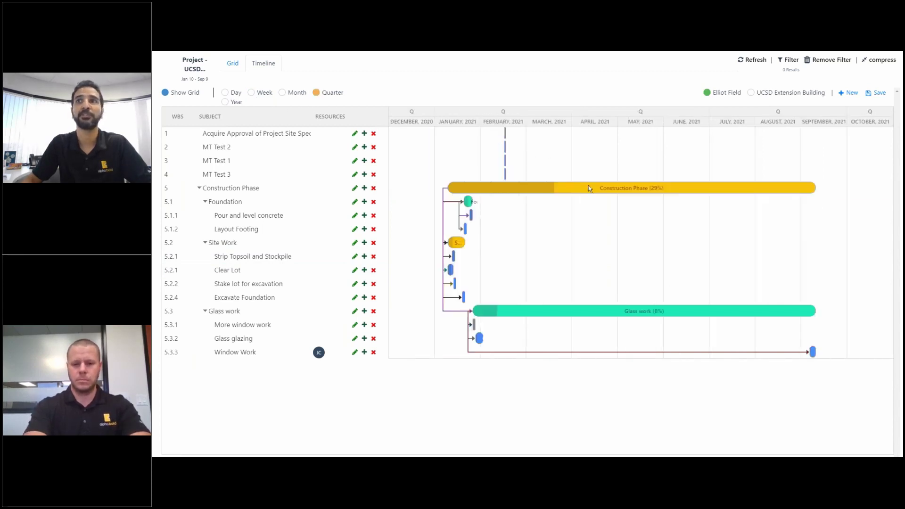
pyautogui.moveTo(813, 352)
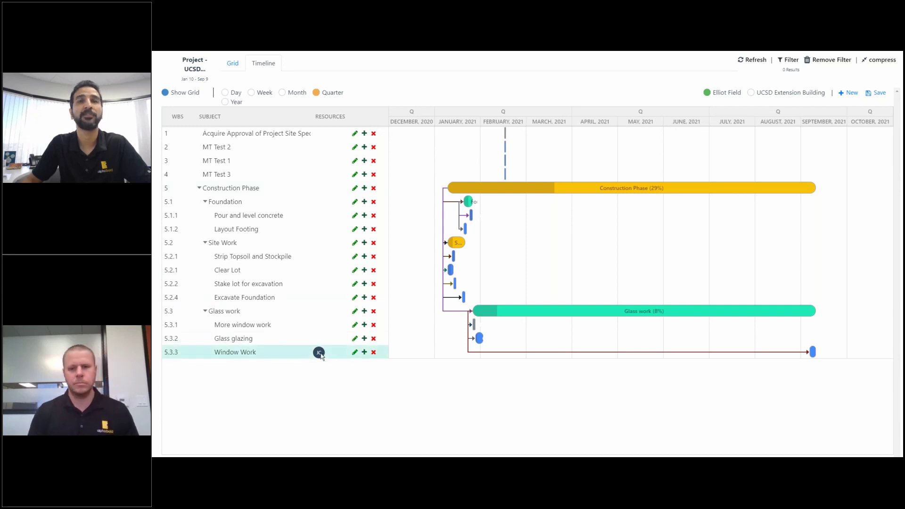
# Step: Set the progress of the Window Work task to 50% in its details and close them
pyautogui.click(355, 353)
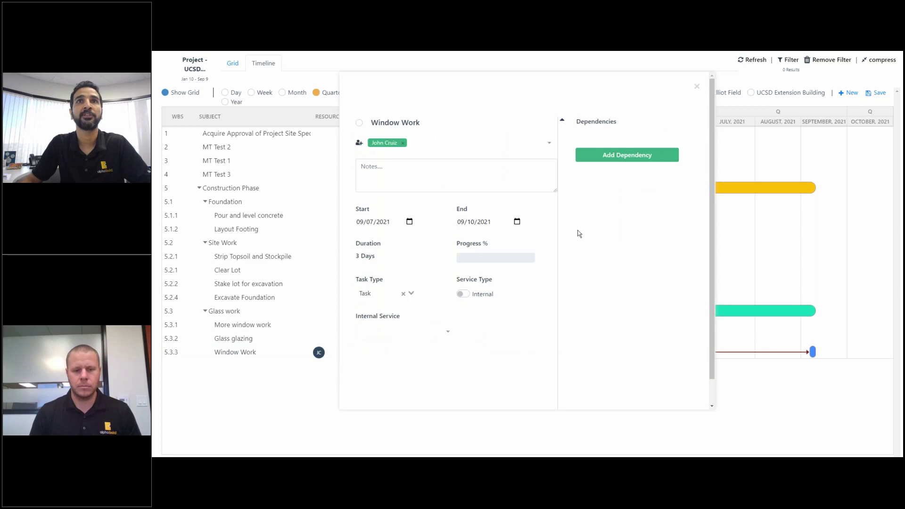
pyautogui.click(506, 260)
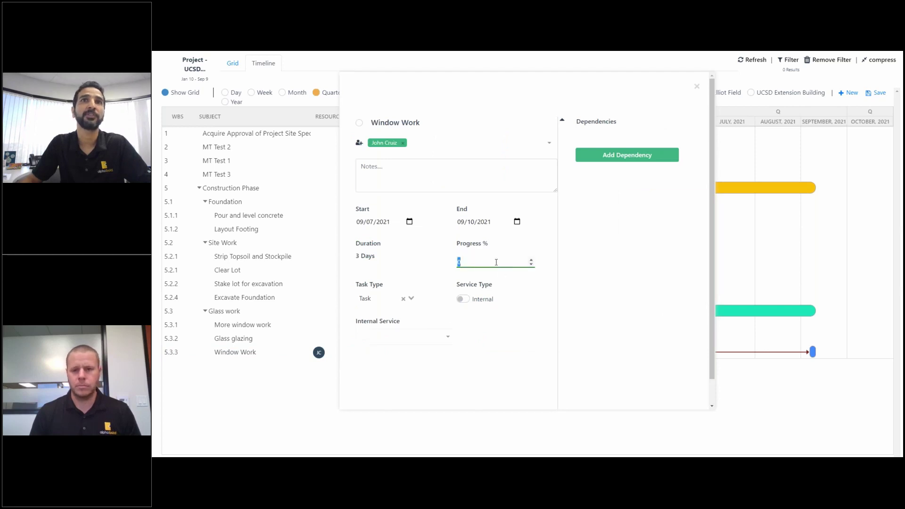
pyautogui.write('50')
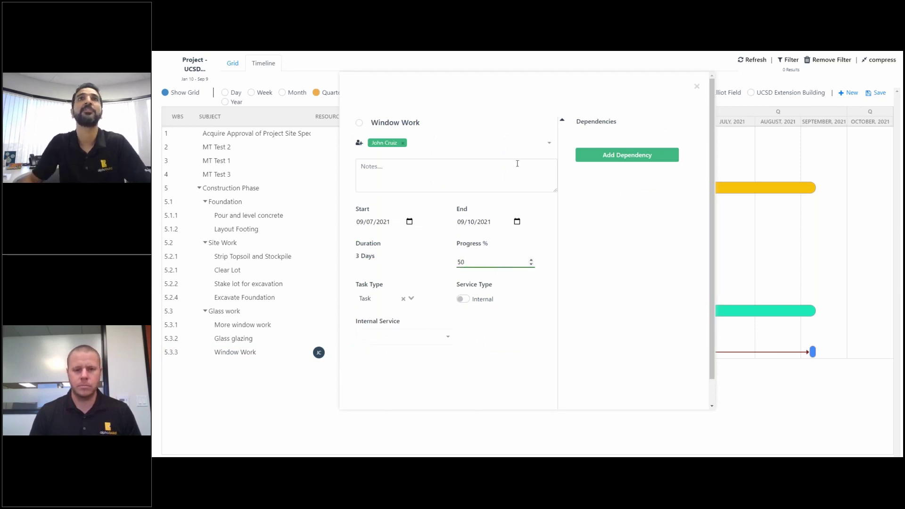
pyautogui.click(596, 212)
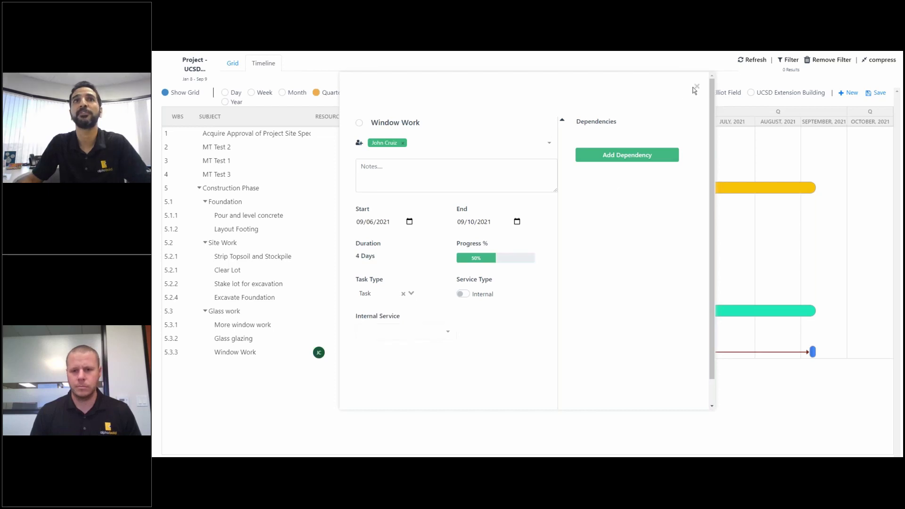
pyautogui.click(696, 87)
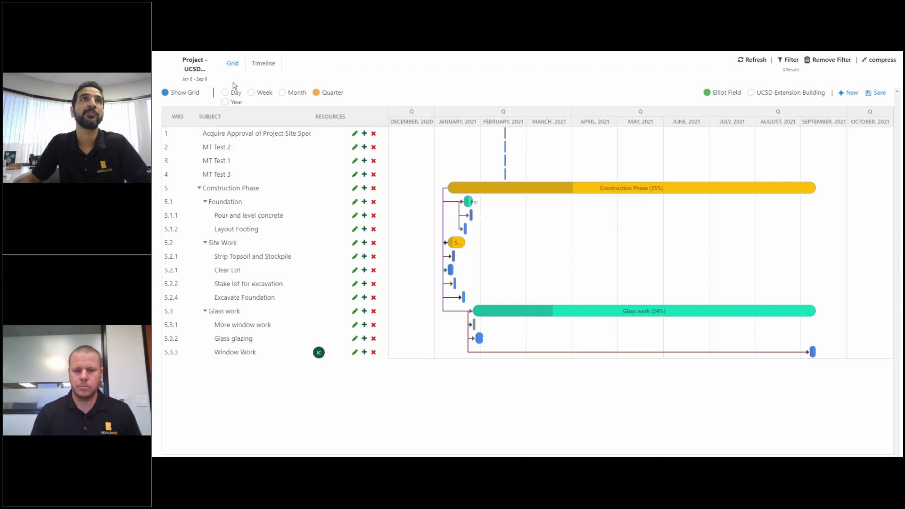
# Step: Return to the schedule grid and examine the field and operator choices for filtering tasks
pyautogui.click(233, 63)
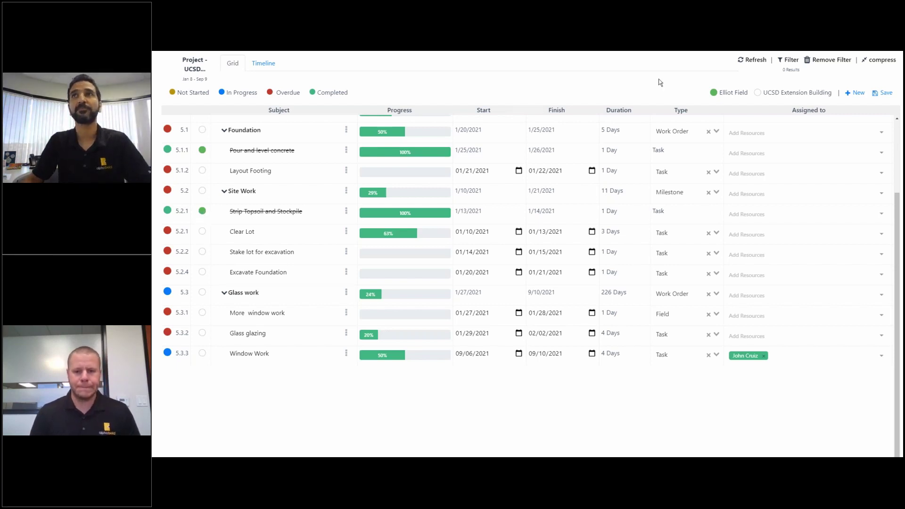
pyautogui.click(788, 60)
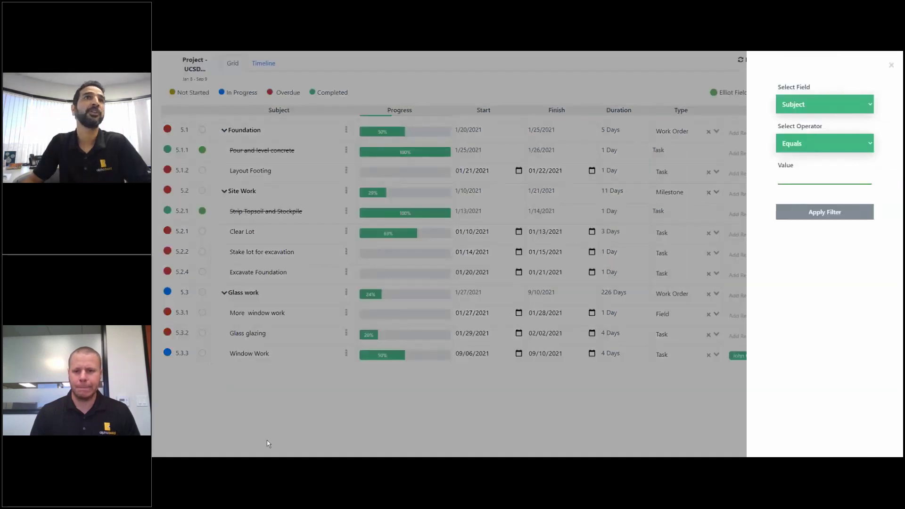
pyautogui.click(847, 141)
pyautogui.click(854, 112)
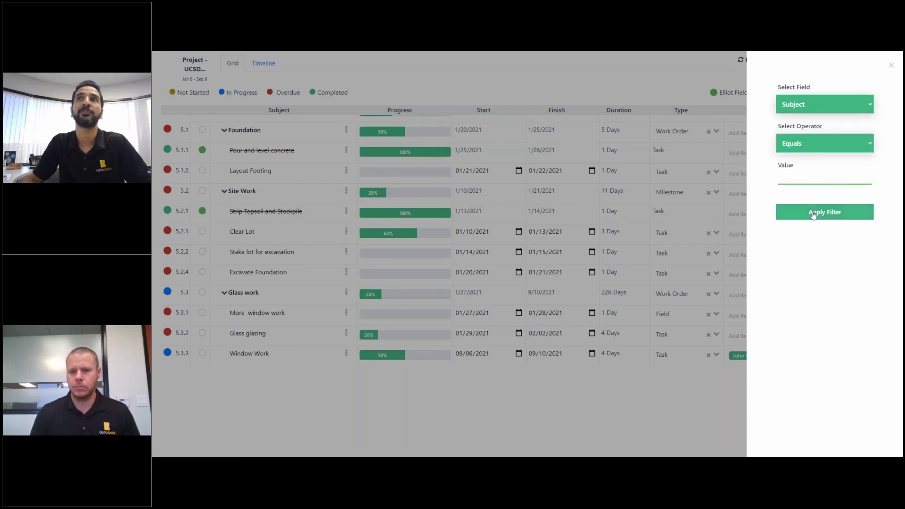
# Step: Apply the Subject Equals filter without a value, close the filter settings and compress the schedule back into the project form
pyautogui.click(813, 213)
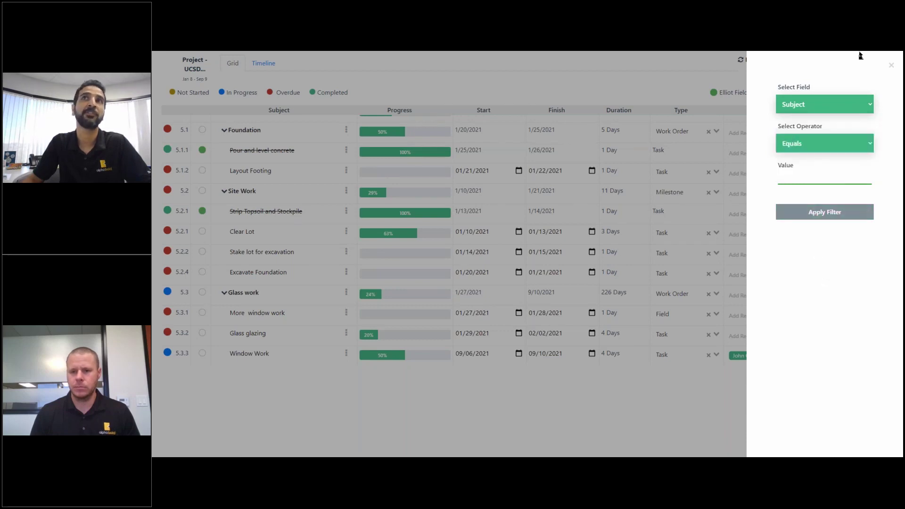
pyautogui.click(891, 66)
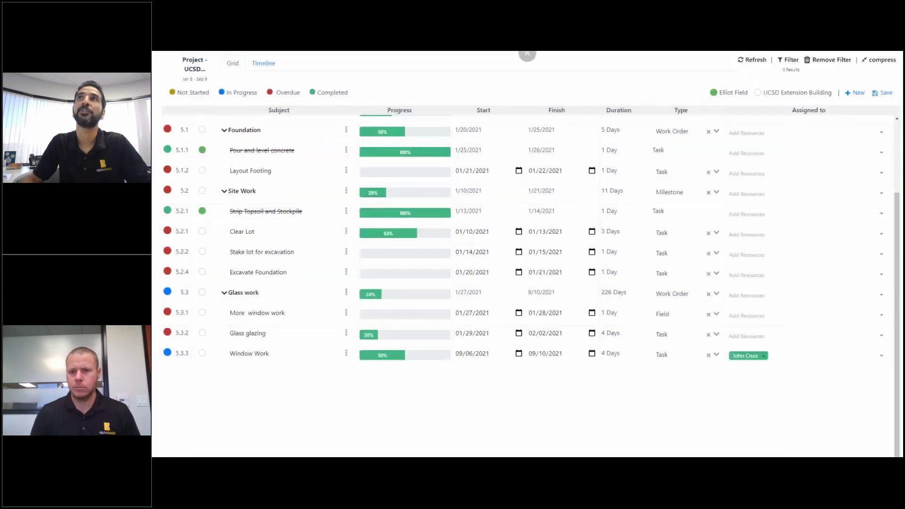
pyautogui.click(878, 60)
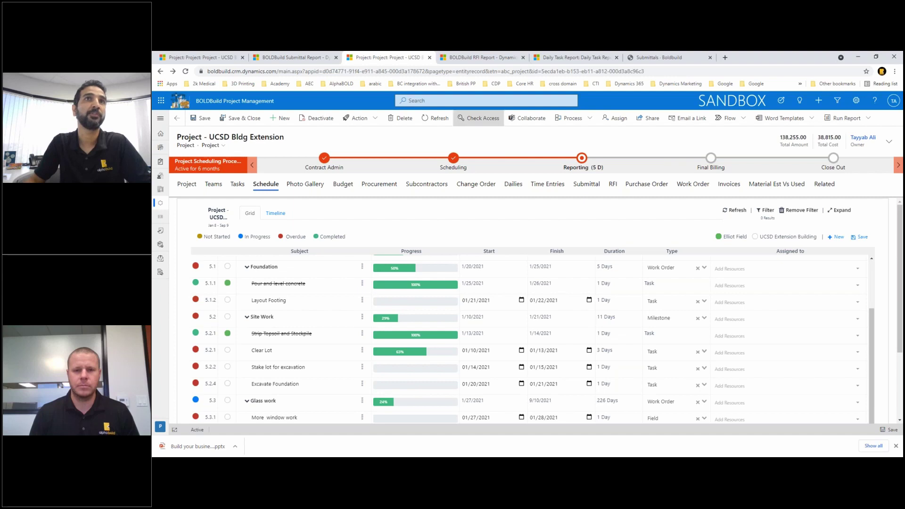
# Step: Examine the project's available actions, including syncing with Project Online and Wrike, and dismiss them without running any
pyautogui.click(370, 118)
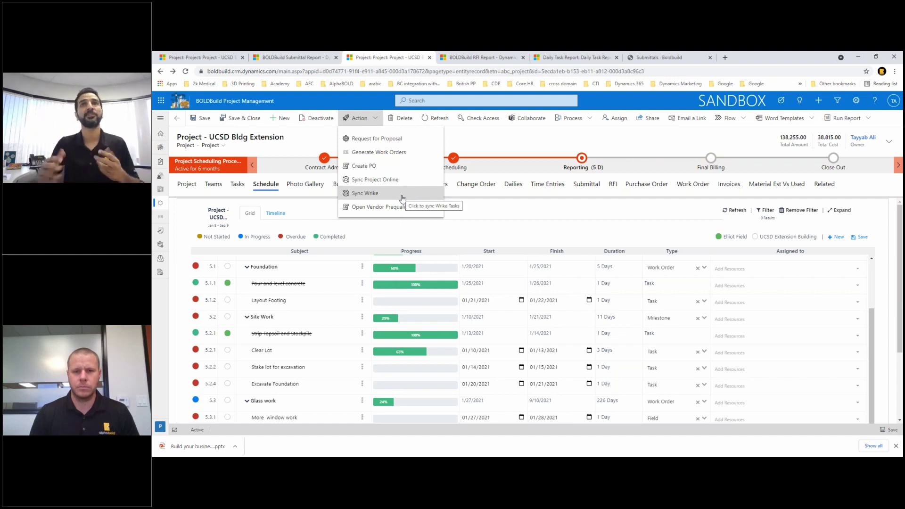
pyautogui.click(512, 142)
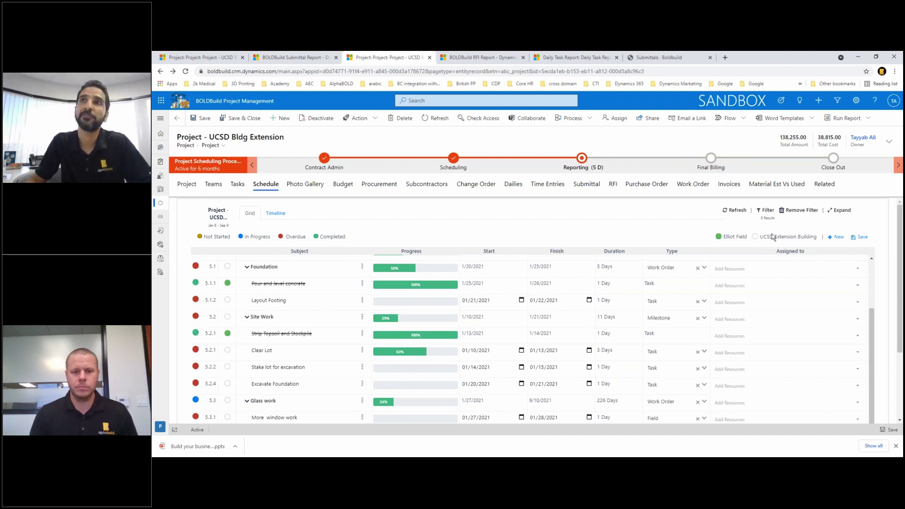
# Step: Show the schedule for the UCSD Extension Building site, return to Elliot Field and review its tasks down to Window Work
pyautogui.click(756, 238)
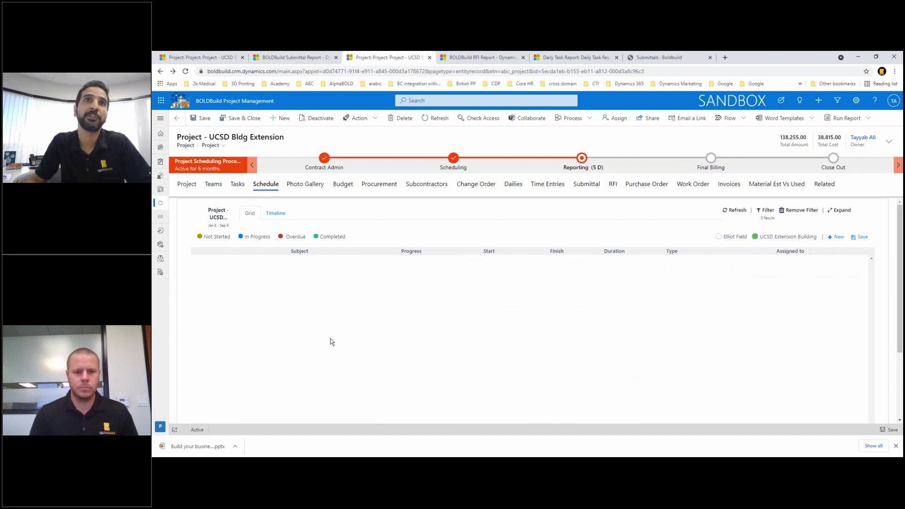
pyautogui.click(719, 237)
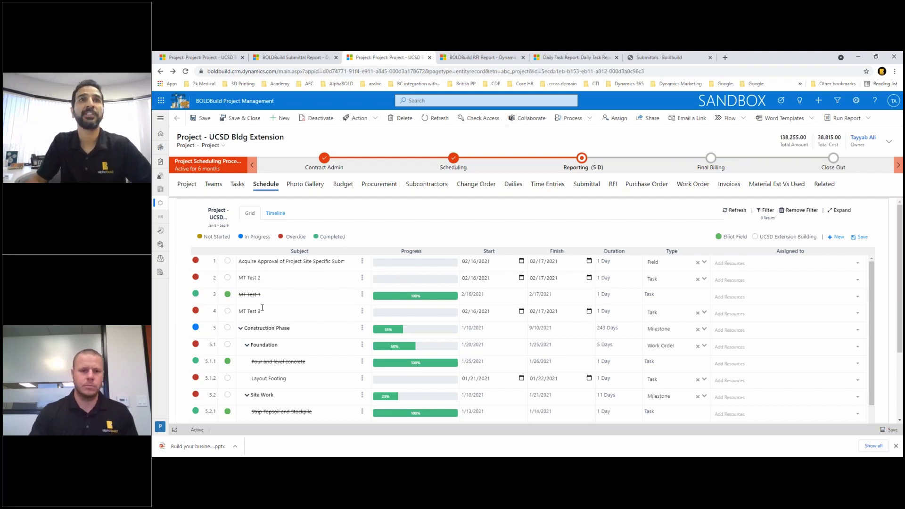
pyautogui.scroll(-5, 711, 325)
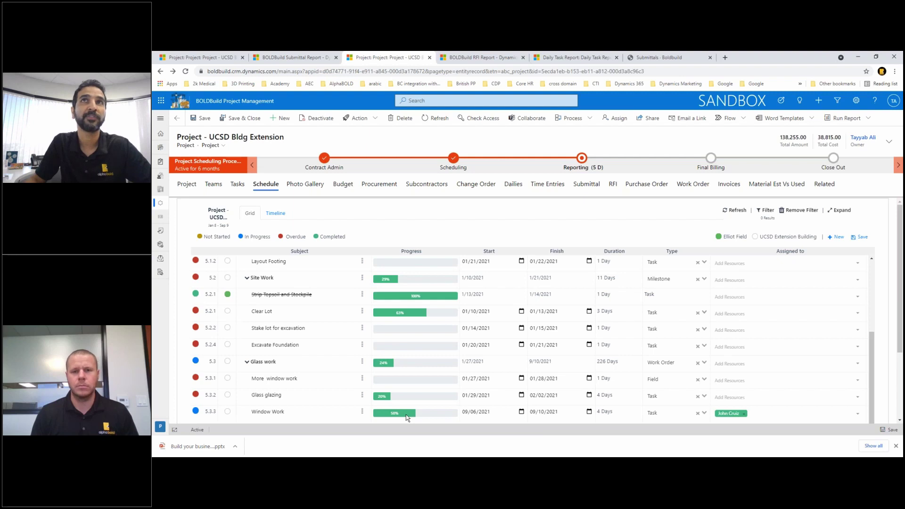
pyautogui.click(575, 57)
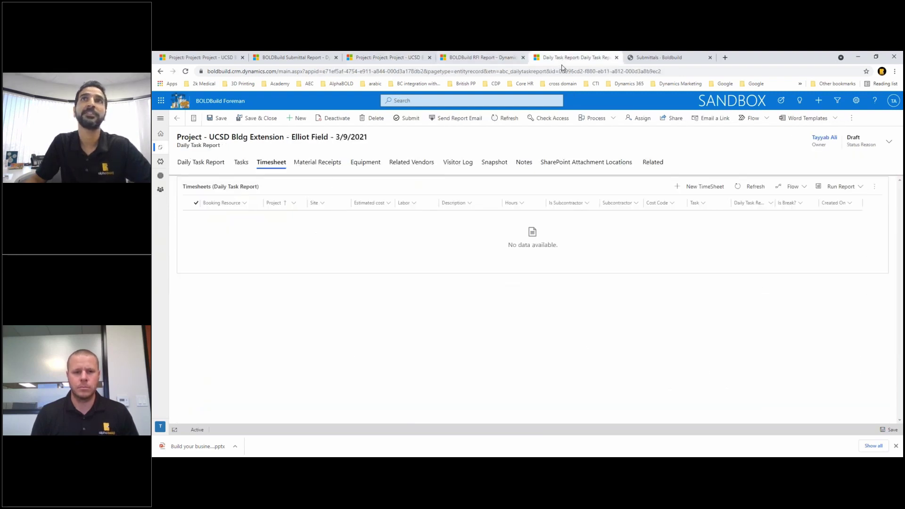
pyautogui.click(195, 167)
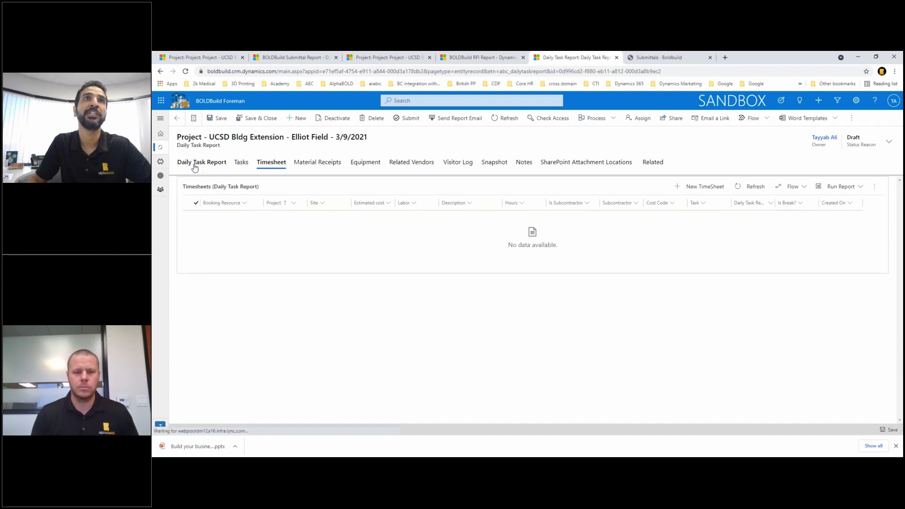
pyautogui.click(279, 163)
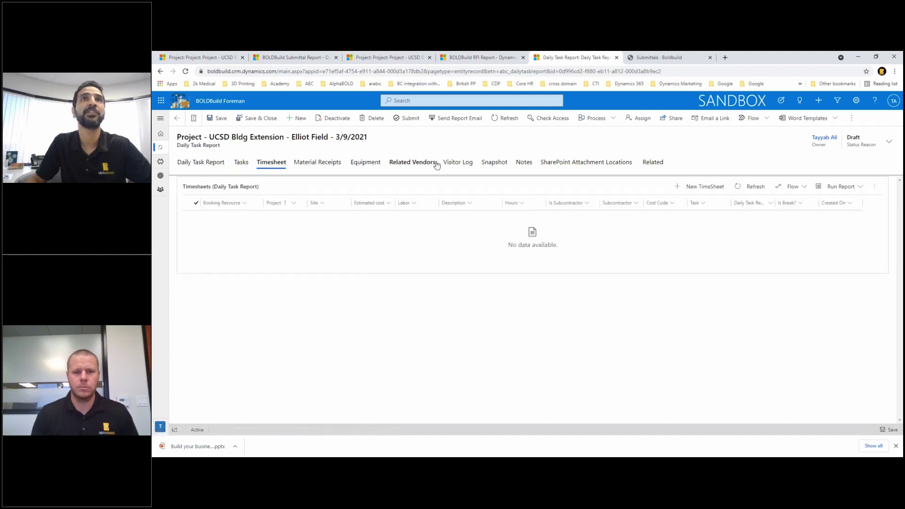
pyautogui.click(506, 163)
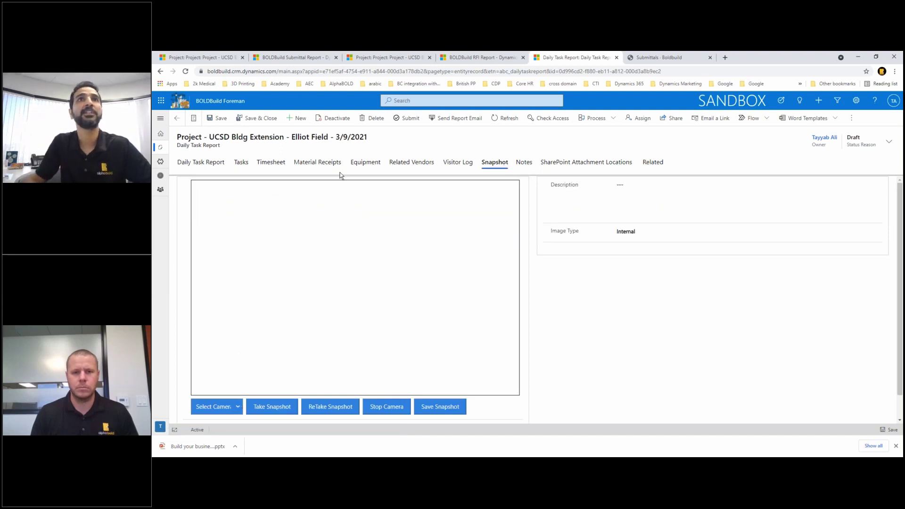
# Step: Look over the project overview and the BOLDBuild Submittal Report, and return to the UCSD Bldg Extension schedule
pyautogui.click(212, 63)
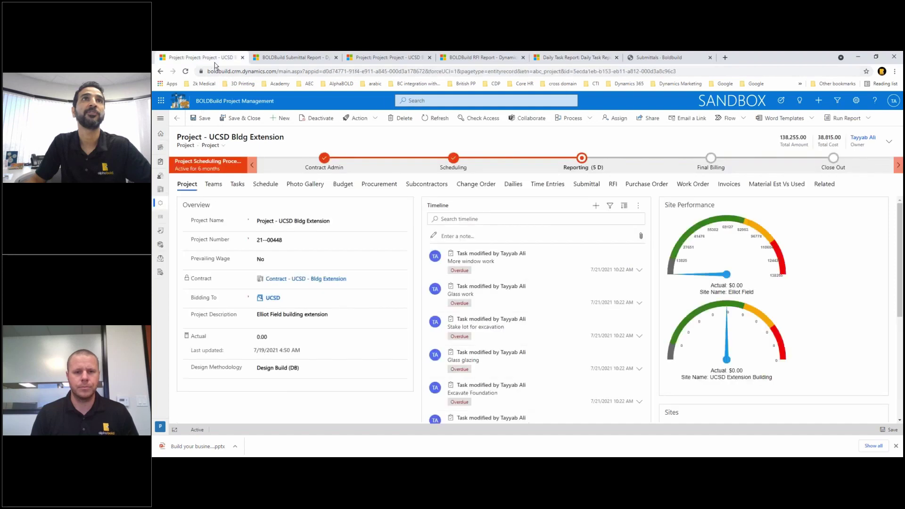
pyautogui.click(300, 60)
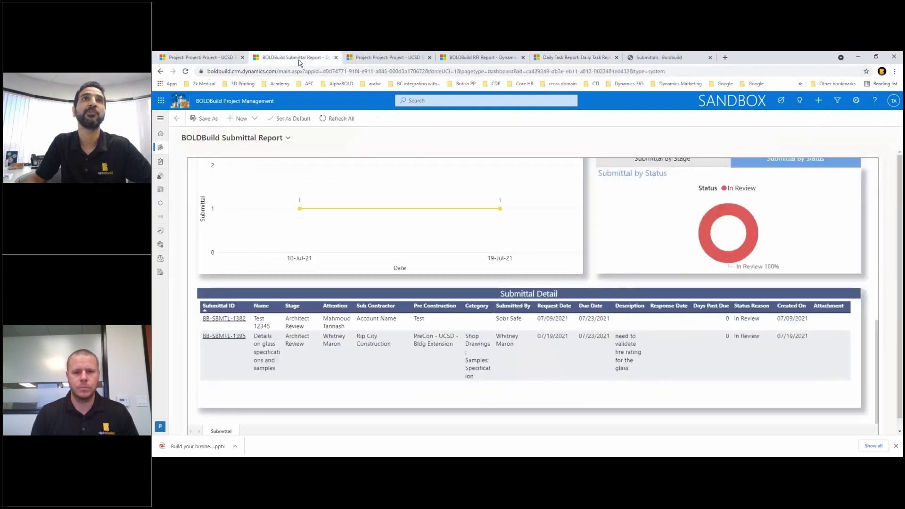
pyautogui.click(355, 59)
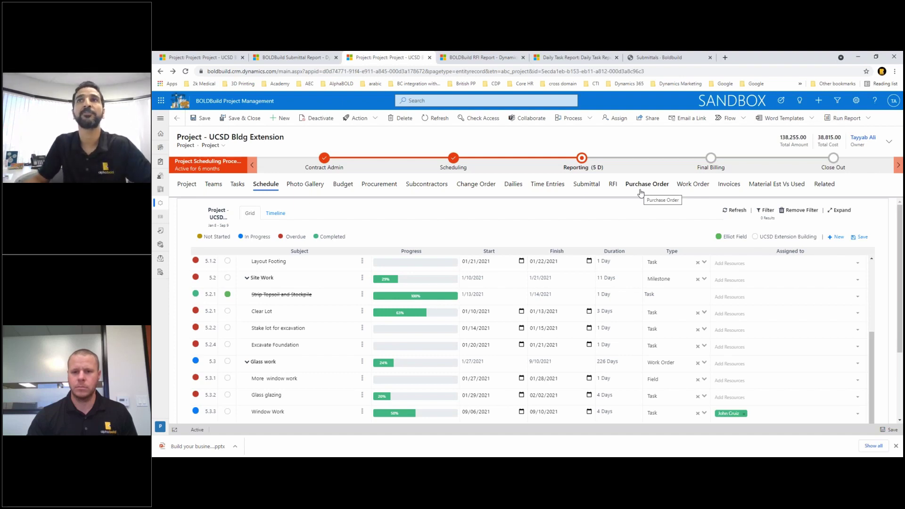
# Step: Examine the project's material estimated versus used chart, comparing the estimated, available and used quantities of concrete
pyautogui.click(768, 187)
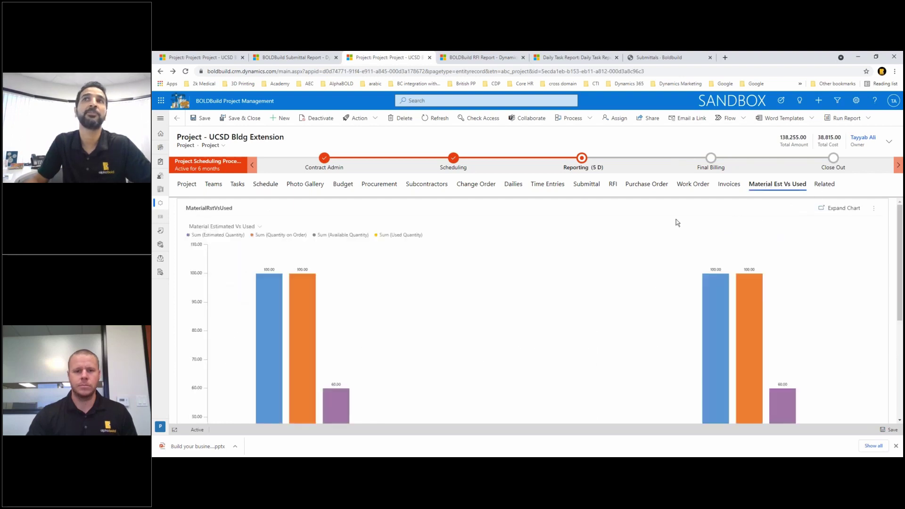
pyautogui.scroll(-3, 464, 310)
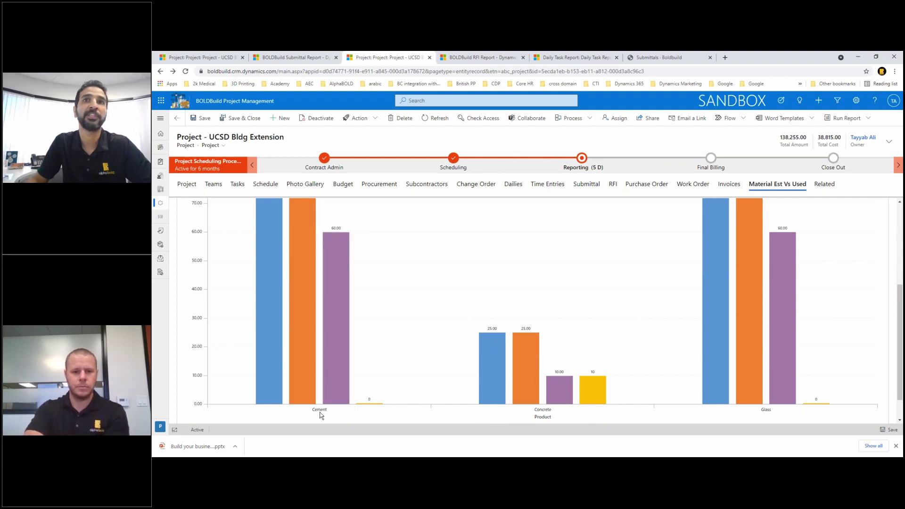
pyautogui.scroll(3, 392, 362)
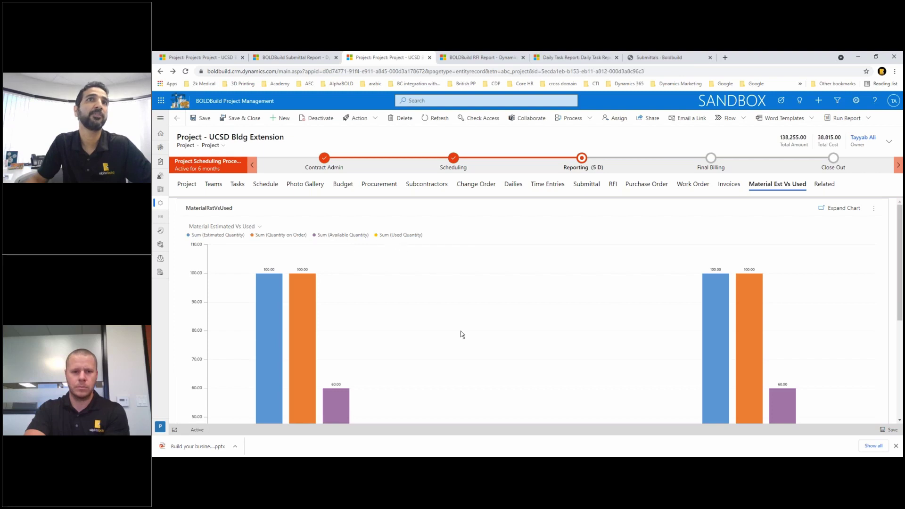
pyautogui.scroll(-3, 461, 338)
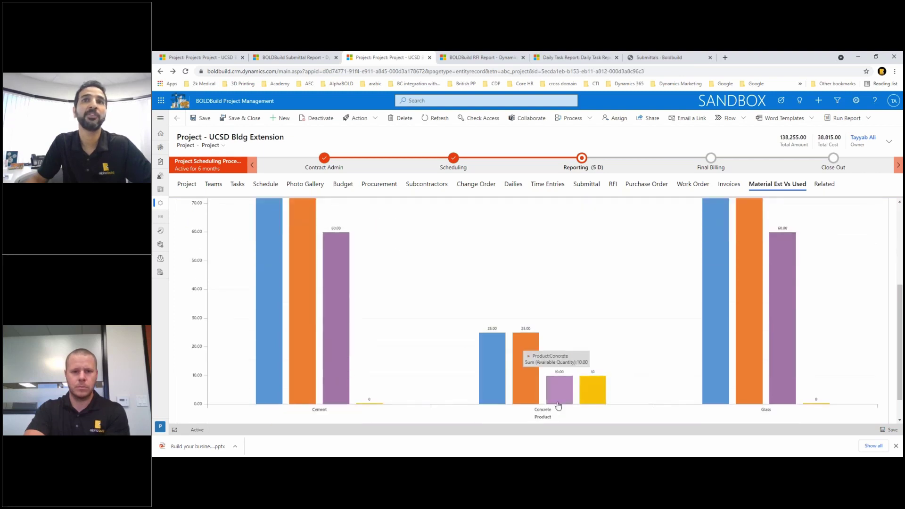
pyautogui.moveTo(500, 357)
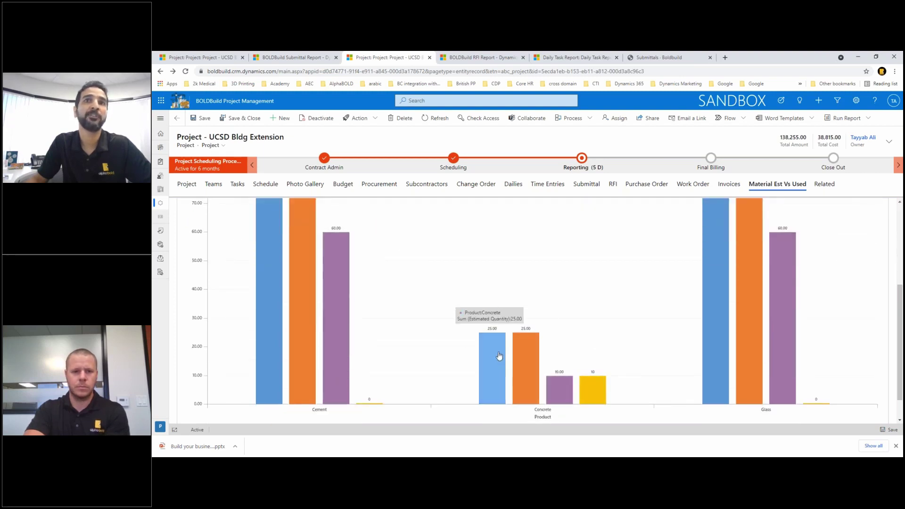
pyautogui.moveTo(534, 351)
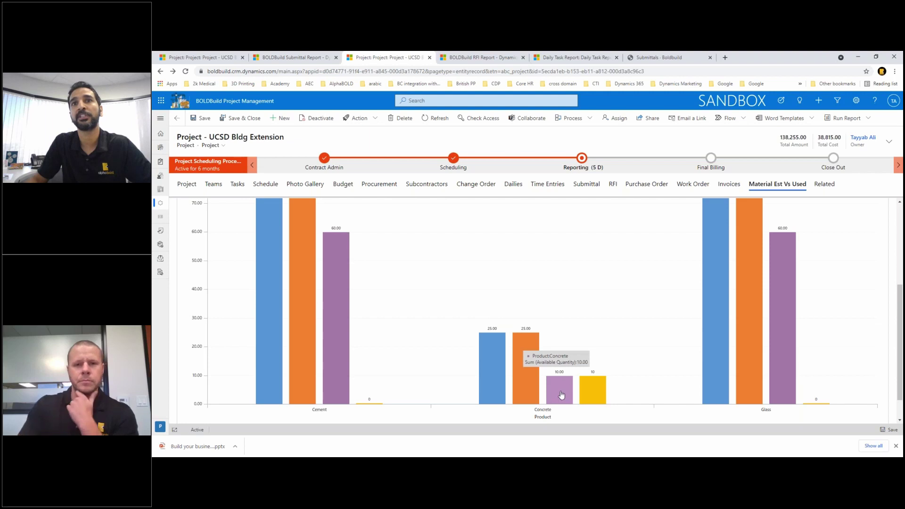
pyautogui.moveTo(591, 390)
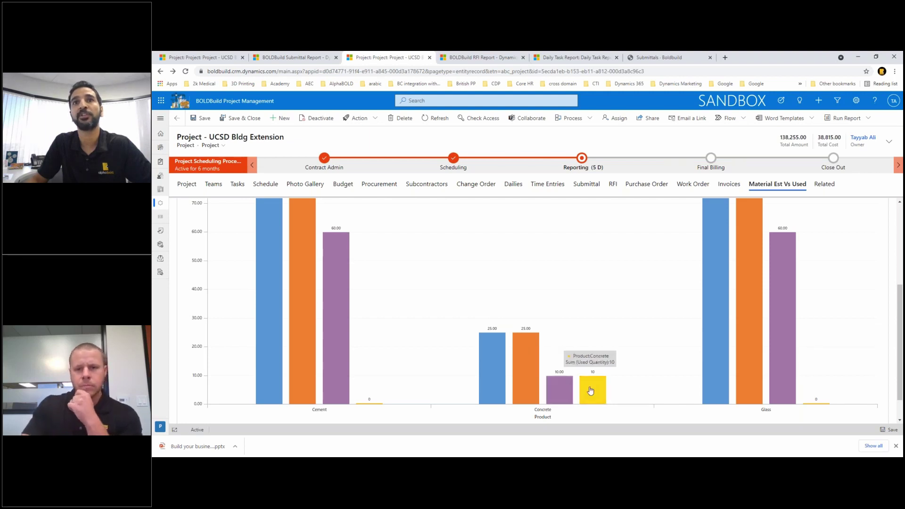
pyautogui.scroll(3, 589, 391)
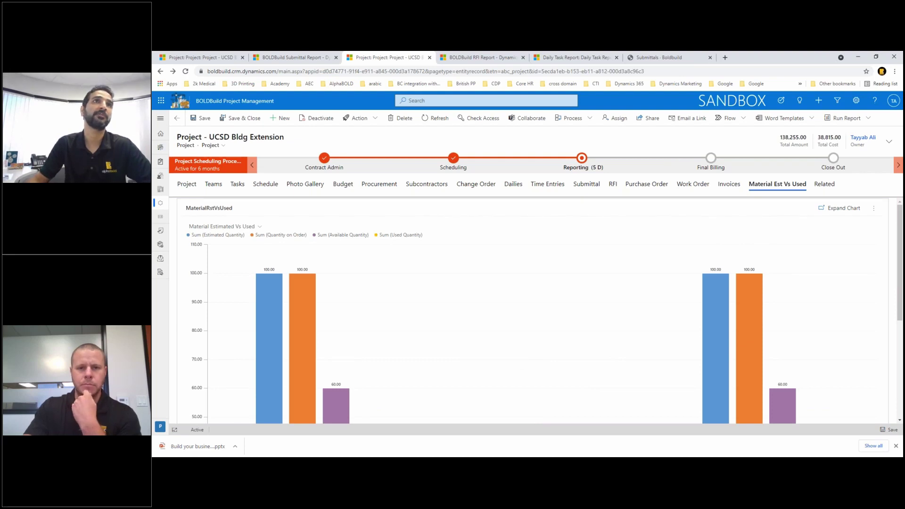
# Step: Open the list of all projects and examine how the active projects are grouped by process stage
pyautogui.click(162, 120)
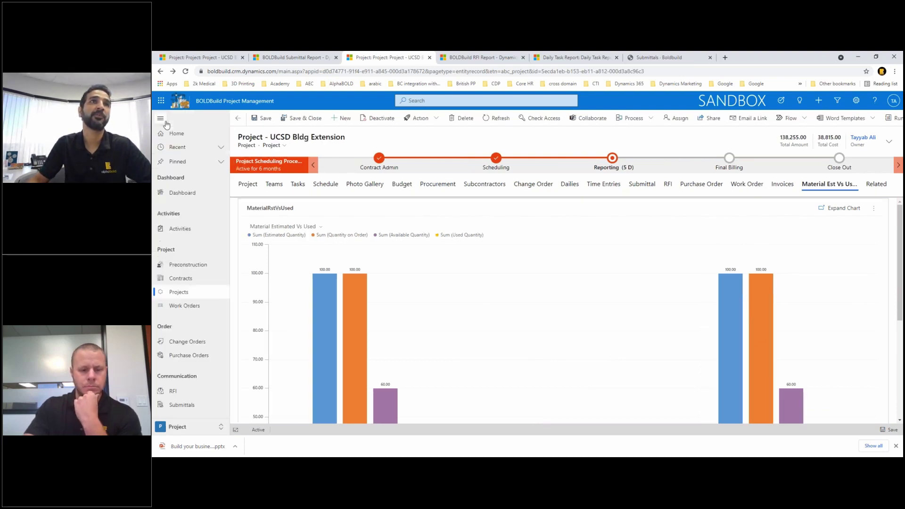
pyautogui.click(178, 292)
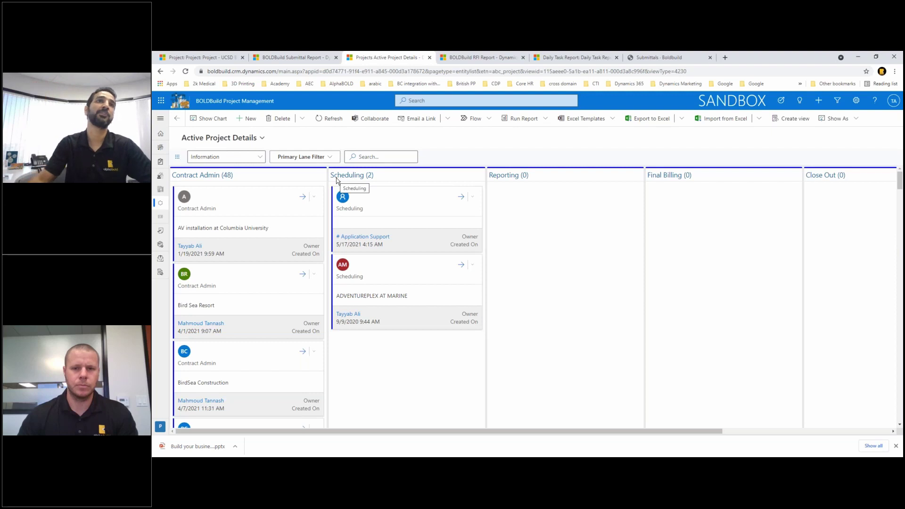
pyautogui.moveTo(402, 207); pyautogui.dragTo(354, 187)
pyautogui.moveTo(233, 166); pyautogui.dragTo(212, 179)
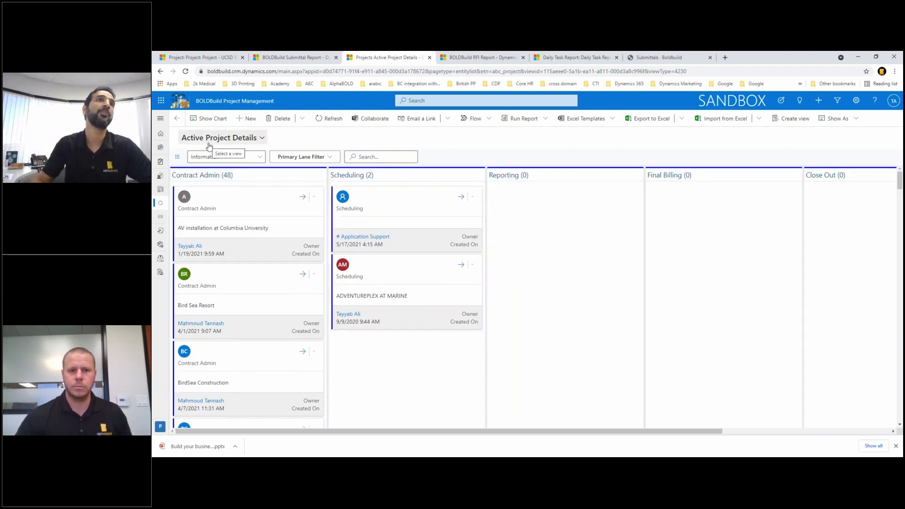
# Step: Switch from the Project area to the Resources area and view the active unions
pyautogui.click(161, 119)
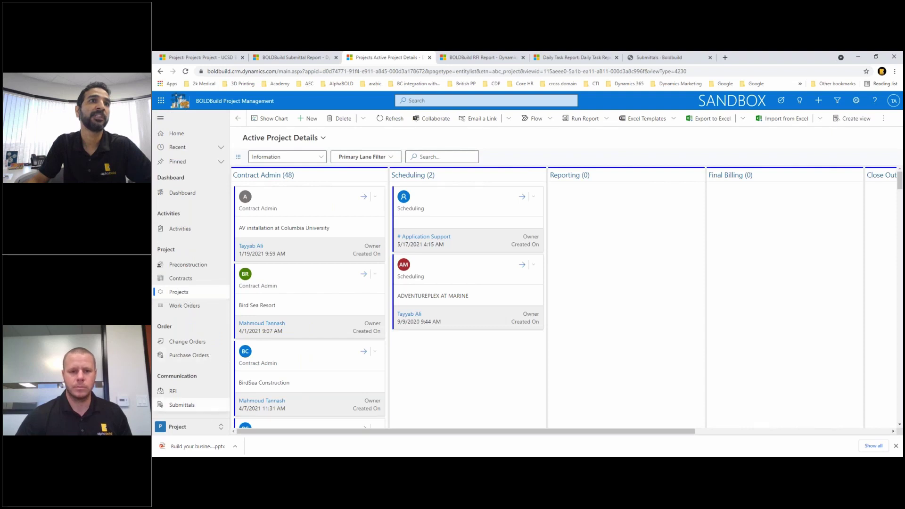
pyautogui.click(197, 427)
pyautogui.click(190, 398)
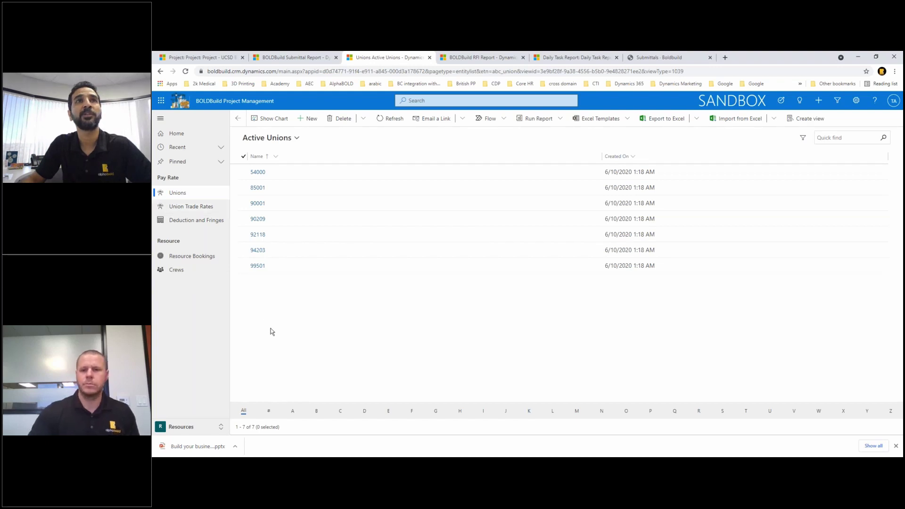
# Step: Reopen the UCSD Bldg Extension project from the pinned records and collapse the site navigation
pyautogui.click(221, 161)
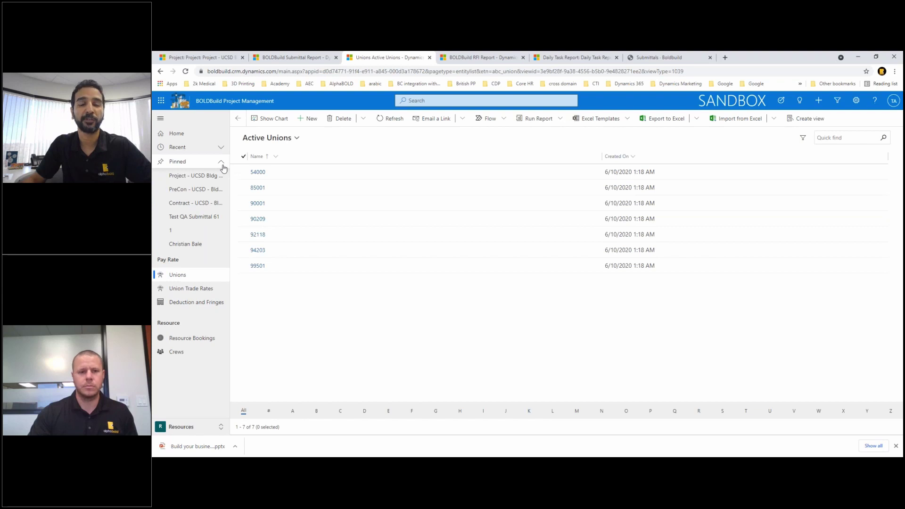
pyautogui.click(181, 176)
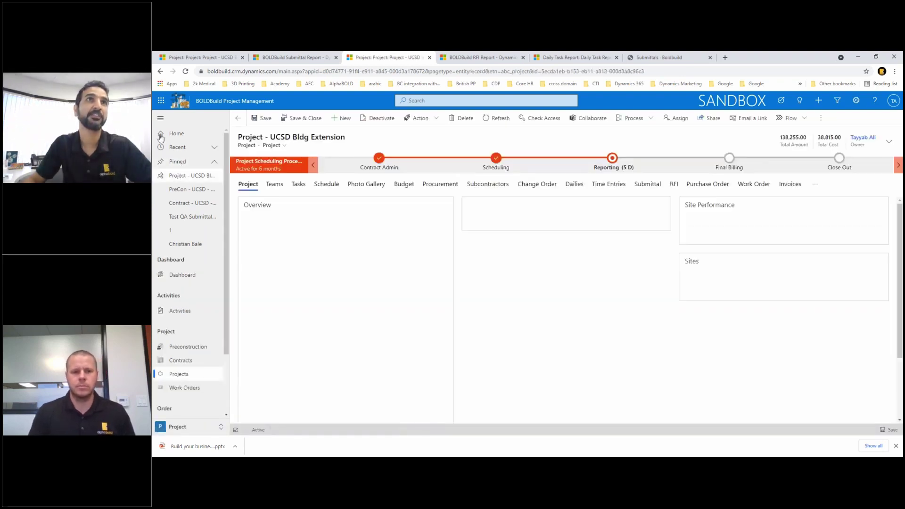
pyautogui.click(160, 119)
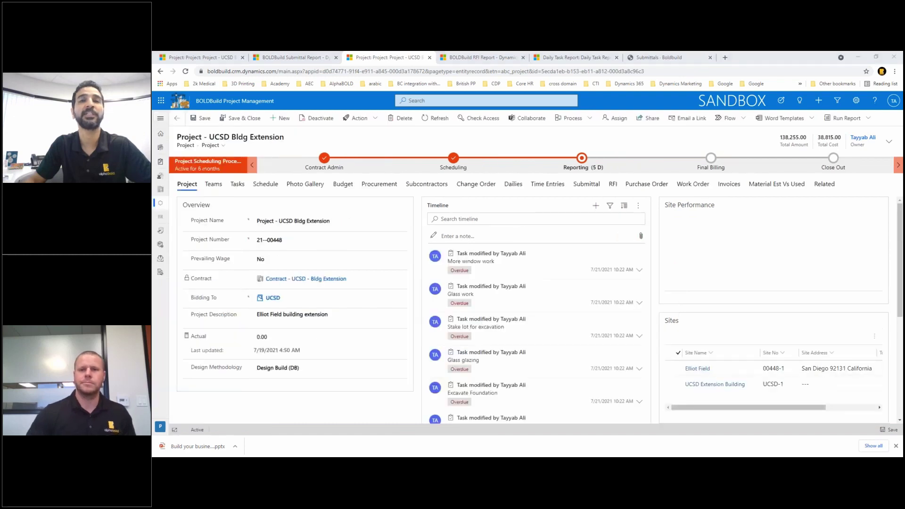
# Step: Switch to the slide presentation and advance to the Project Management (Demo) slide
pyautogui.hotkey('alt', 'Tab')
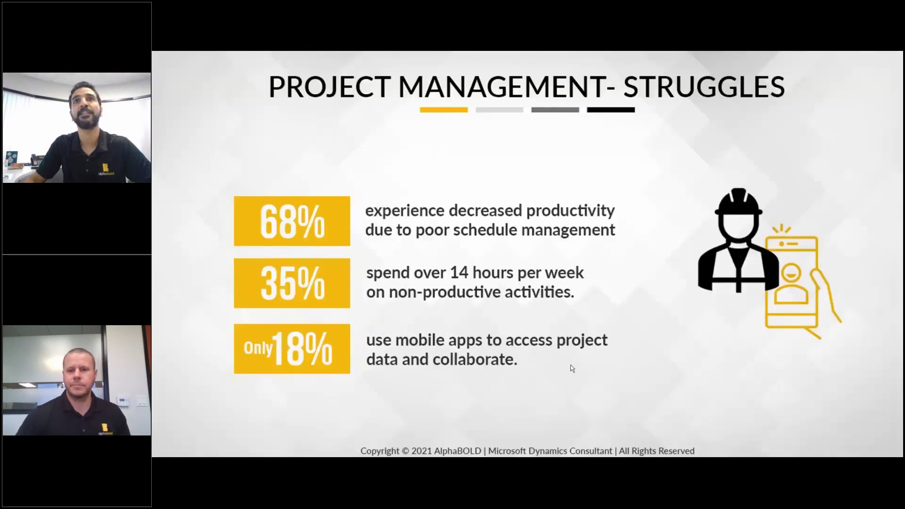
pyautogui.press('Right')
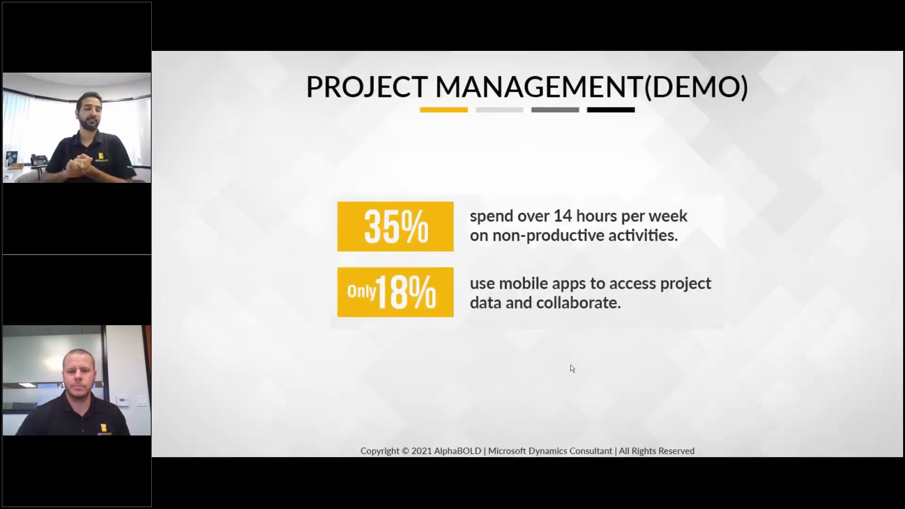